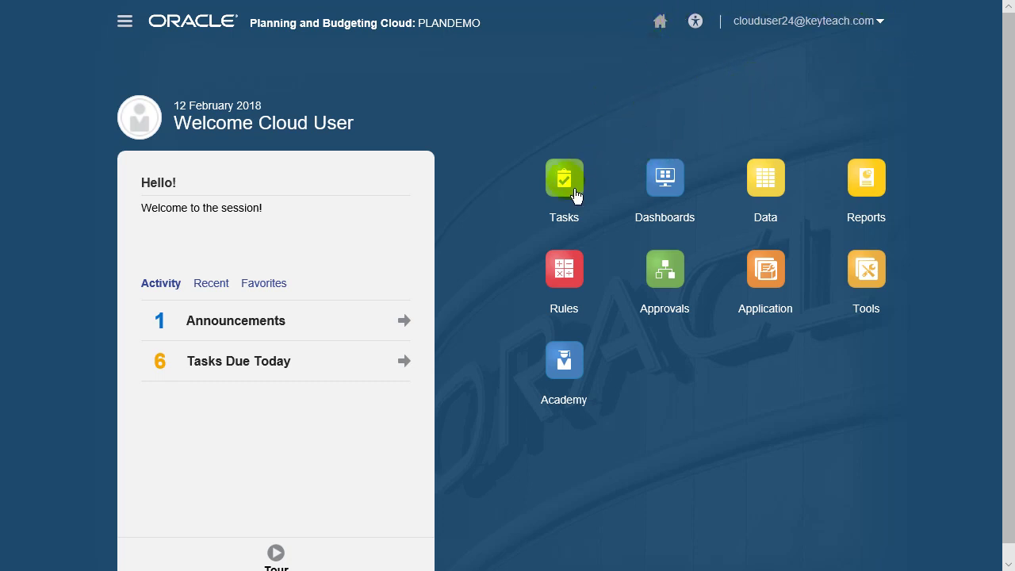
- Open the Tasks: All Task Lists page, which lists task lists such as Driver Based Planning
left_click(585, 122)
left_click(564, 181)
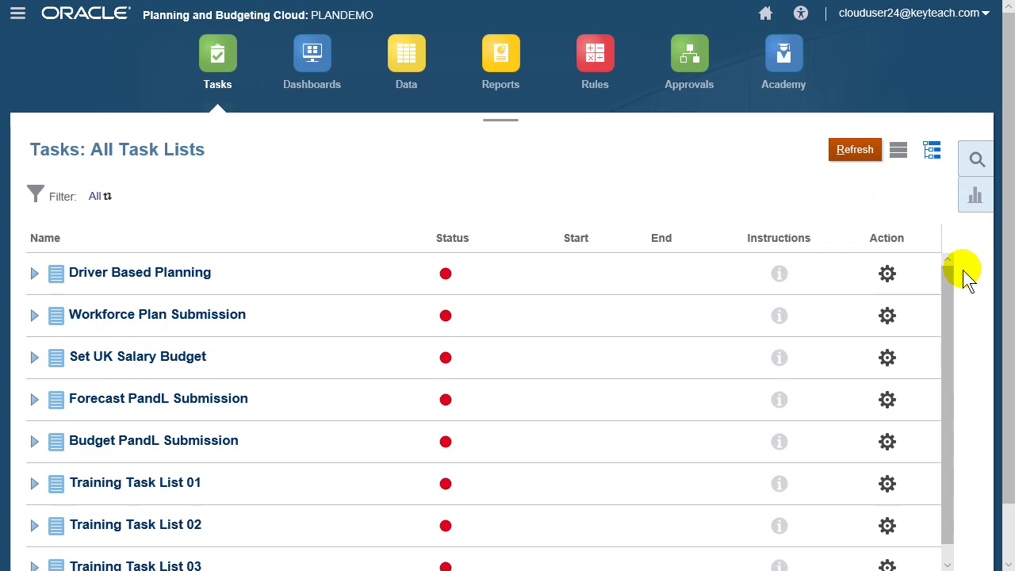
- Expand Training Task List 01 to reveal Enter Fixed Overheads and Enter Gross Margin
left_click_drag(950, 325, 952, 357)
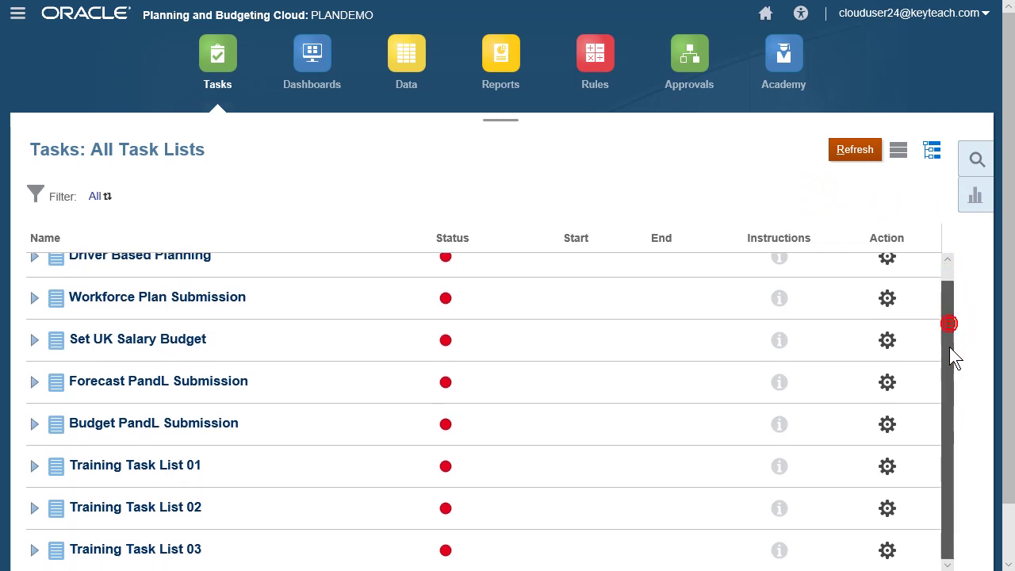
left_click(34, 466)
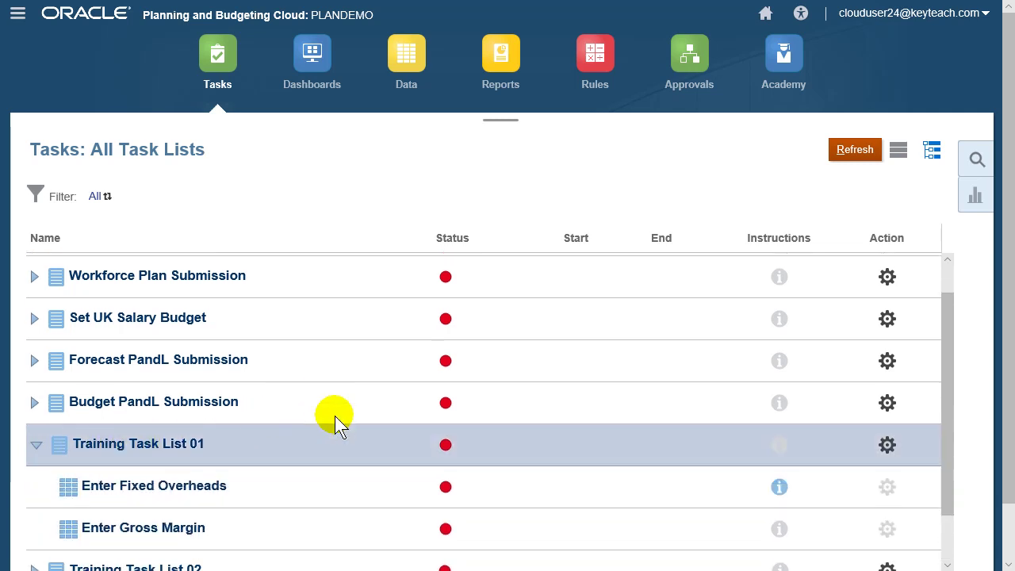
scroll(335, 421, "down", 3)
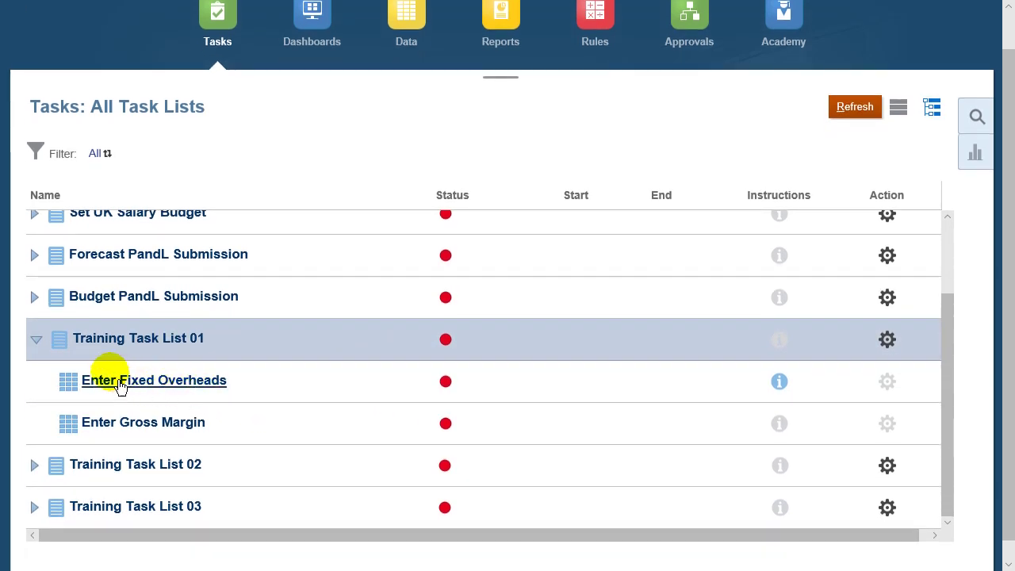
scroll(70, 433, "up", 1)
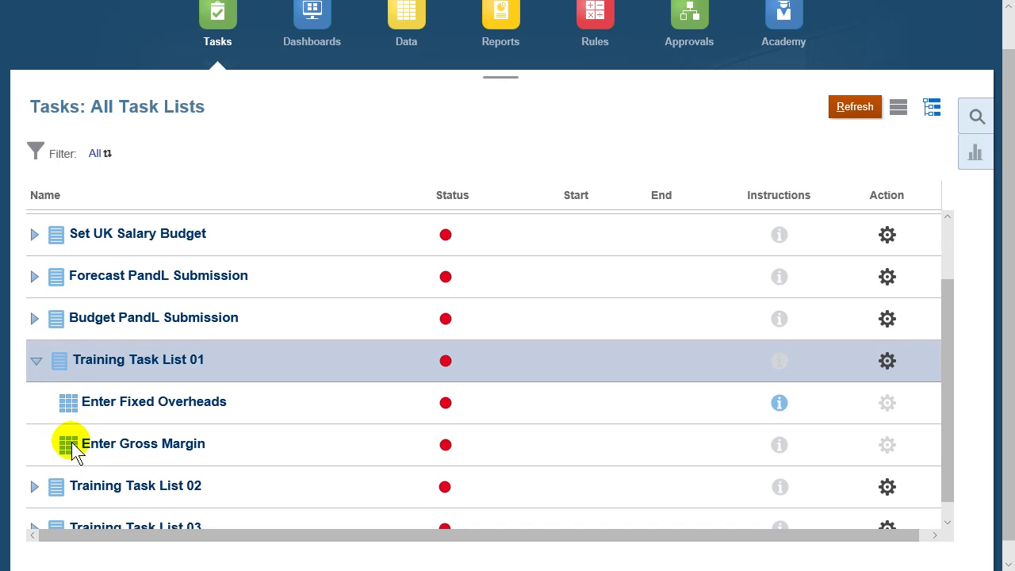
scroll(67, 449, "up", 3)
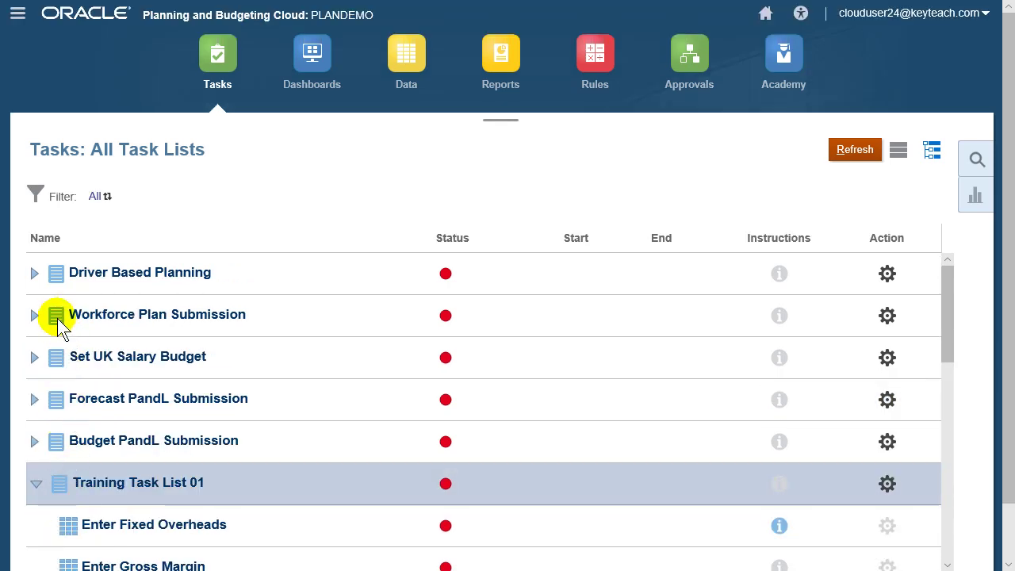
left_click(40, 279)
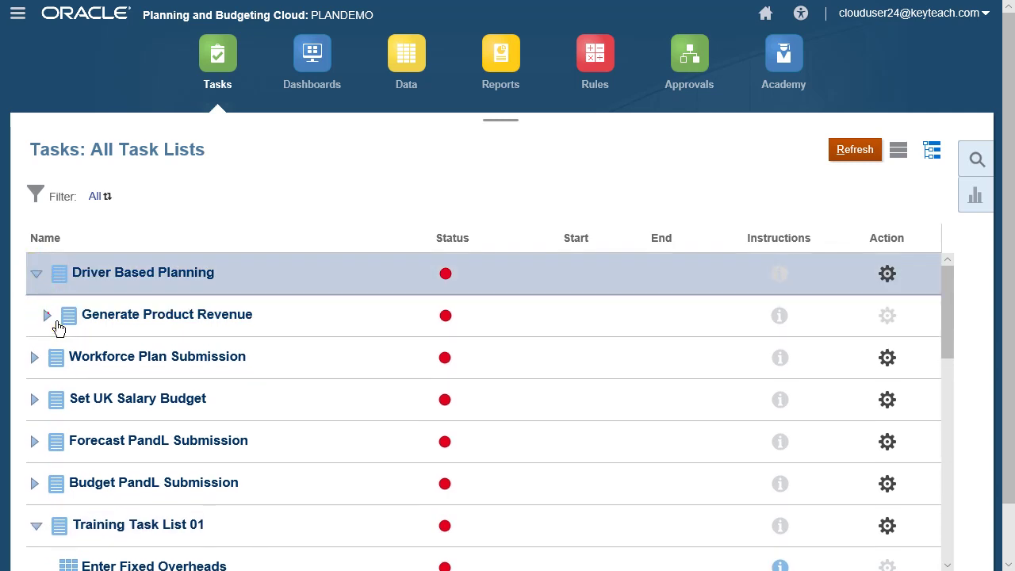
left_click(49, 315)
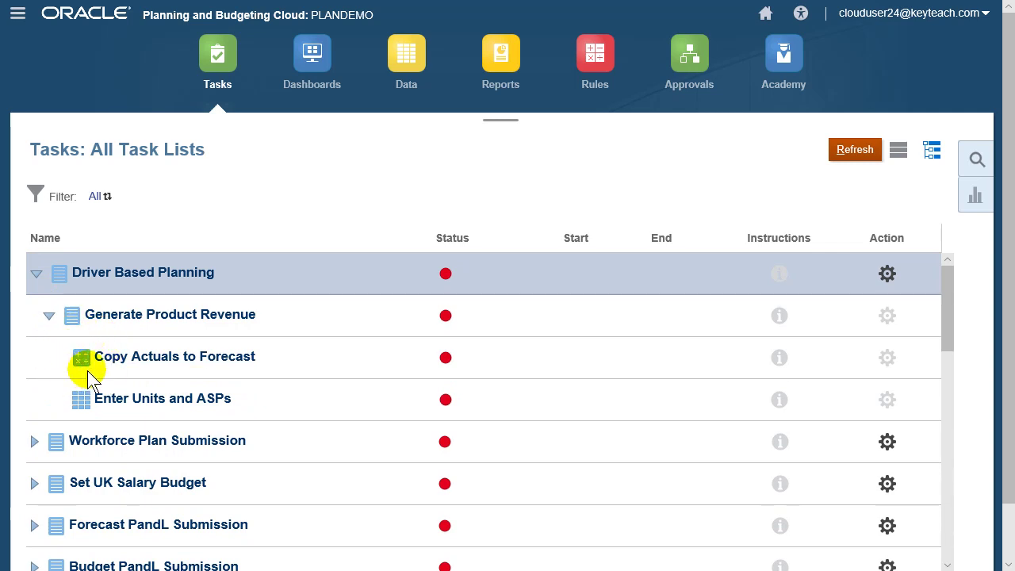
left_click(36, 273)
scroll(103, 364, "down", 1)
scroll(127, 383, "down", 1)
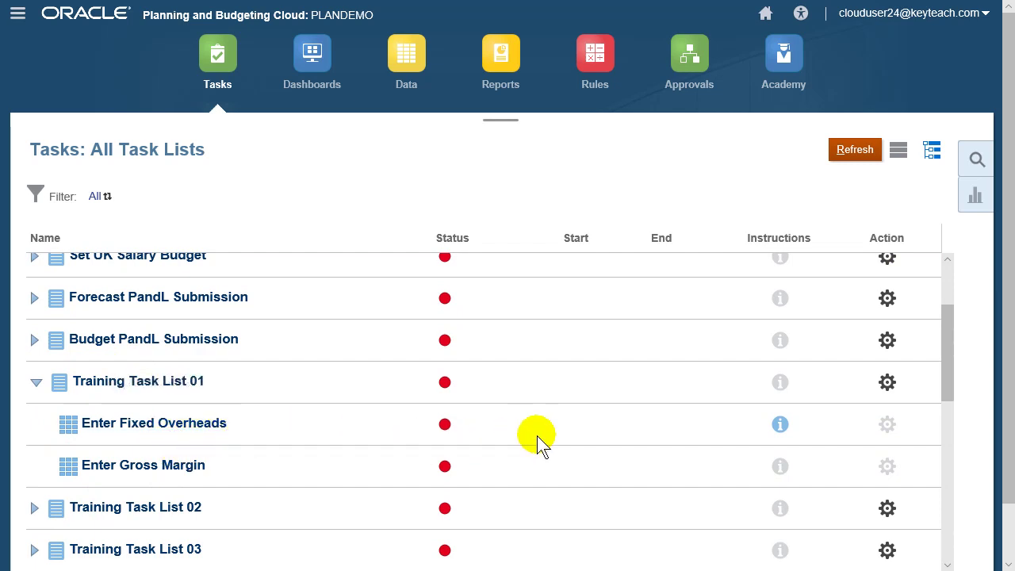
left_click(792, 437)
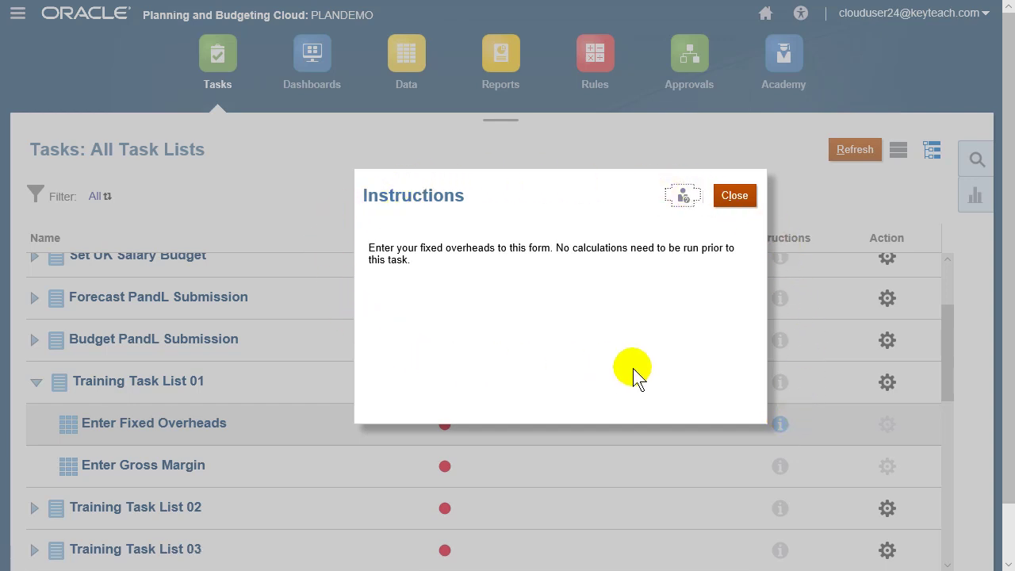
left_click(736, 198)
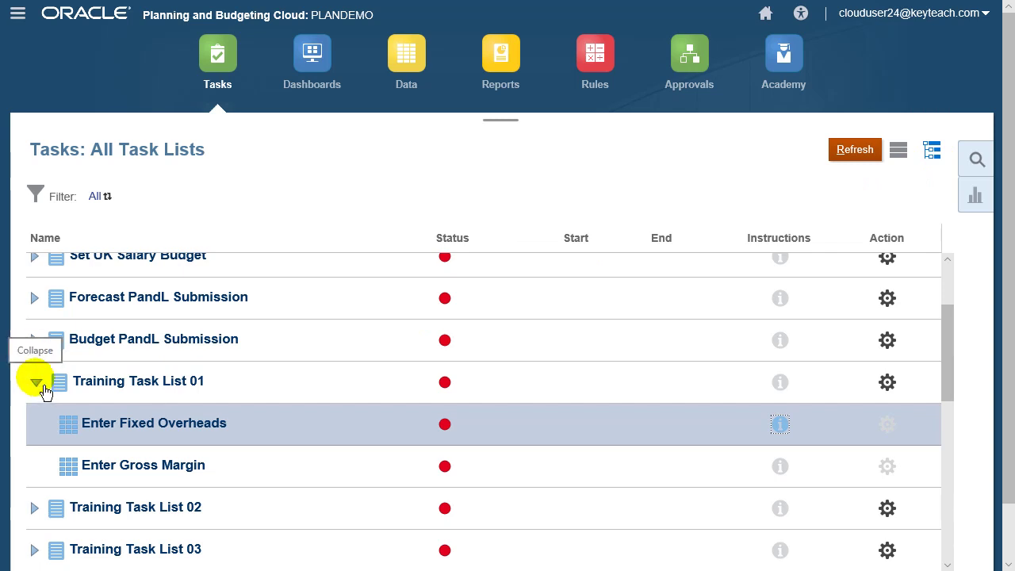
left_click(35, 193)
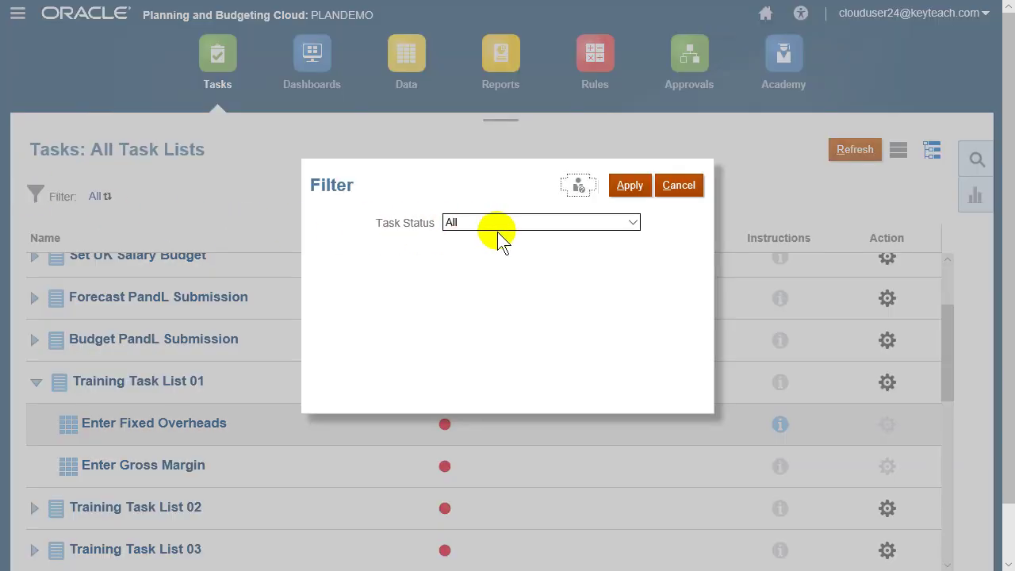
left_click(635, 222)
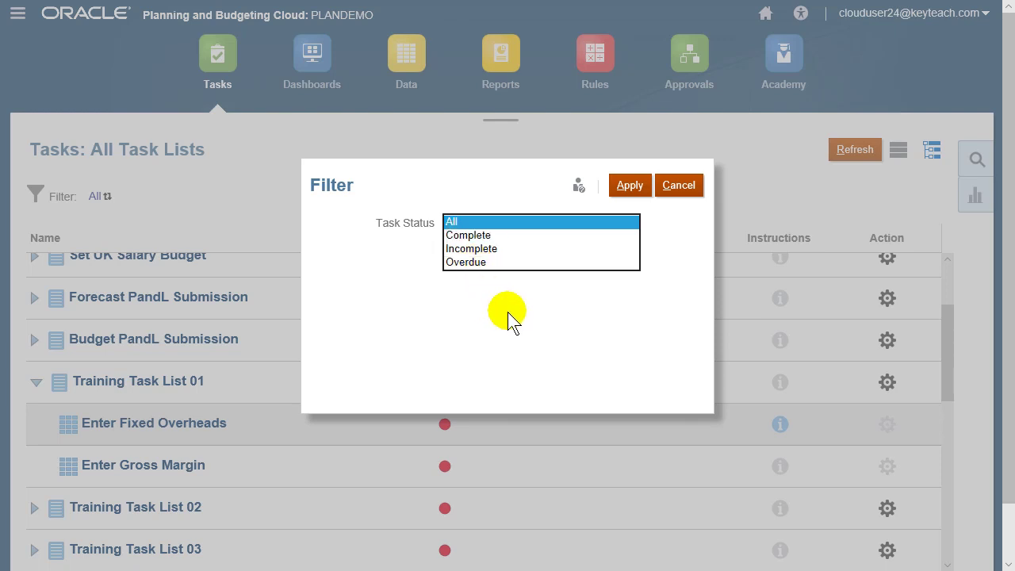
left_click(680, 187)
left_click(679, 188)
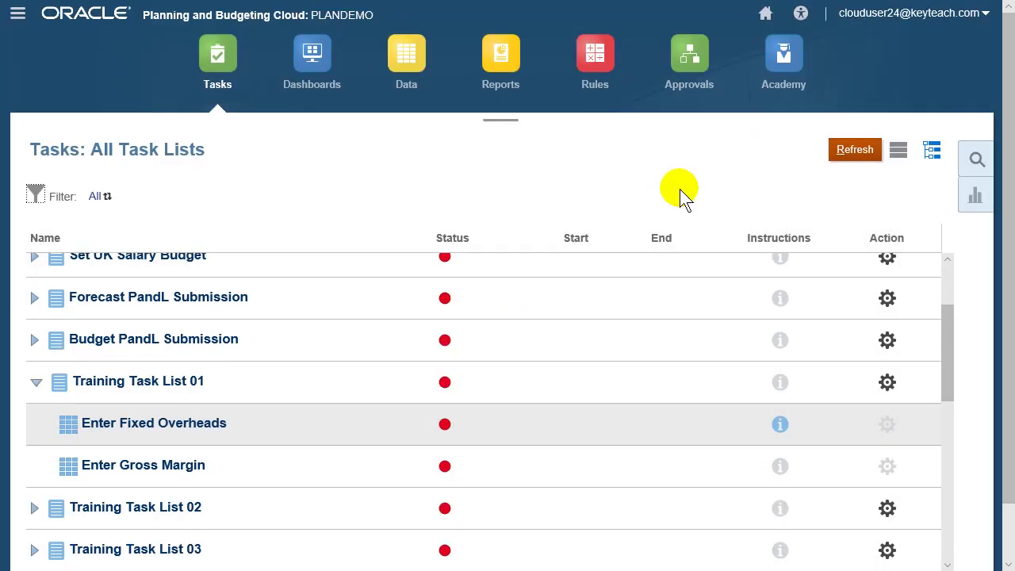
- Switch to flat view, try the Incomplete, Today and All filters, then show only Training Task List 01
left_click(901, 150)
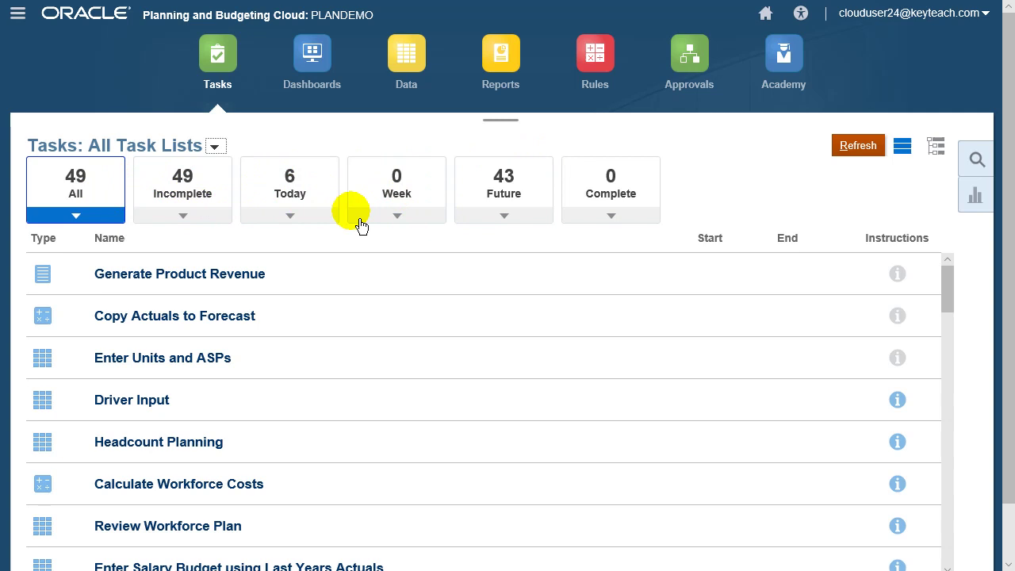
left_click(209, 219)
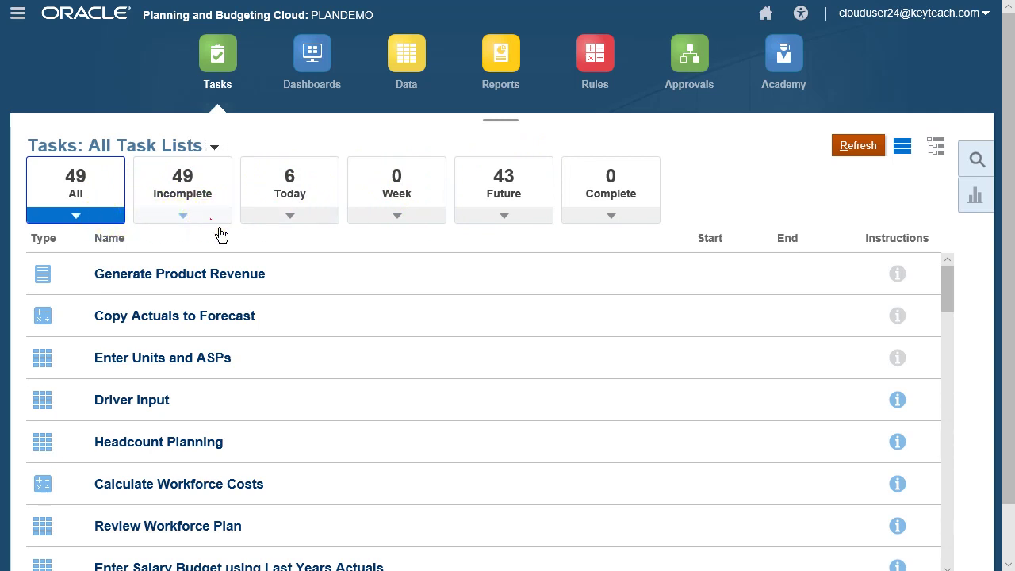
left_click(321, 222)
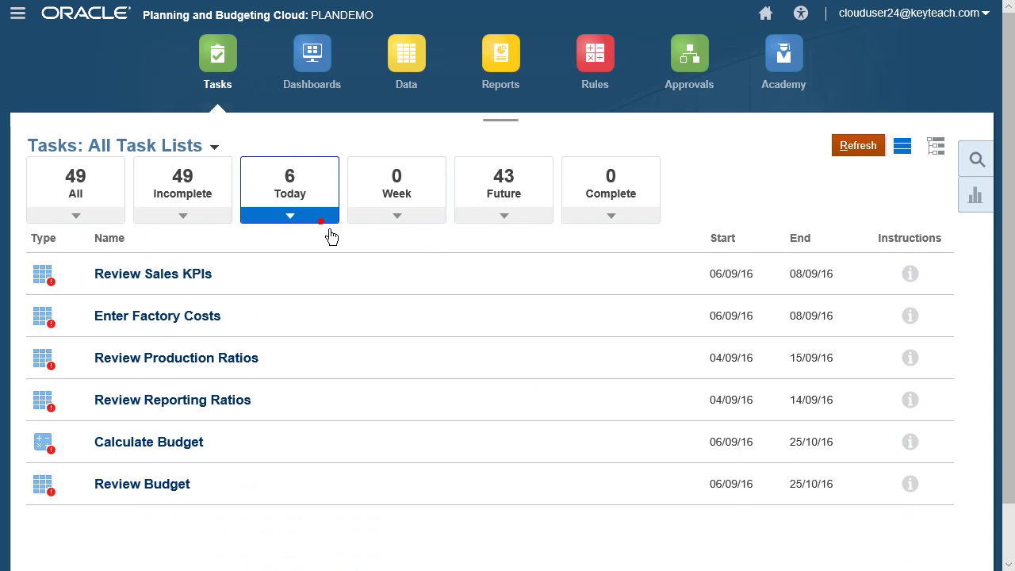
left_click(96, 215)
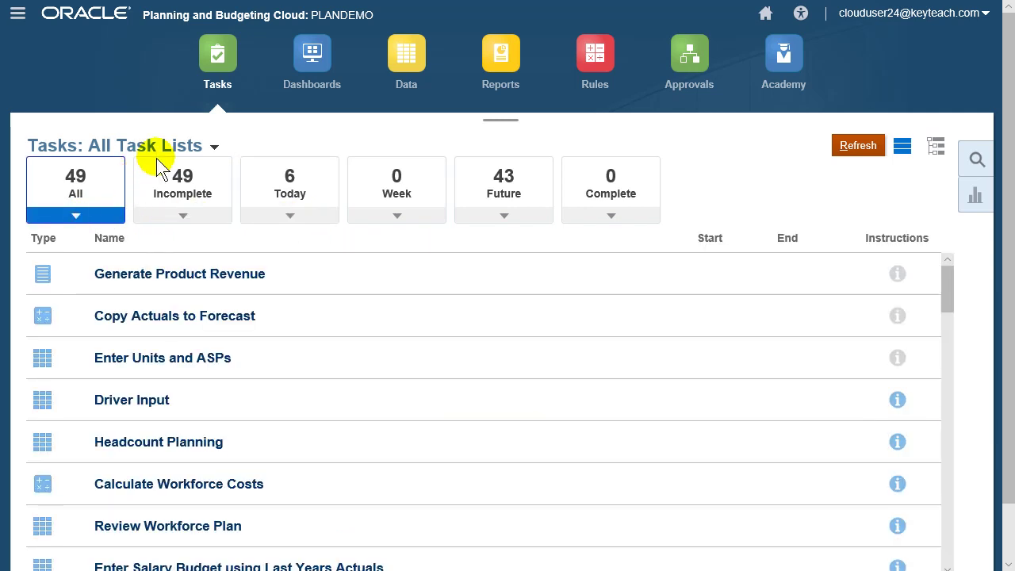
left_click(223, 157)
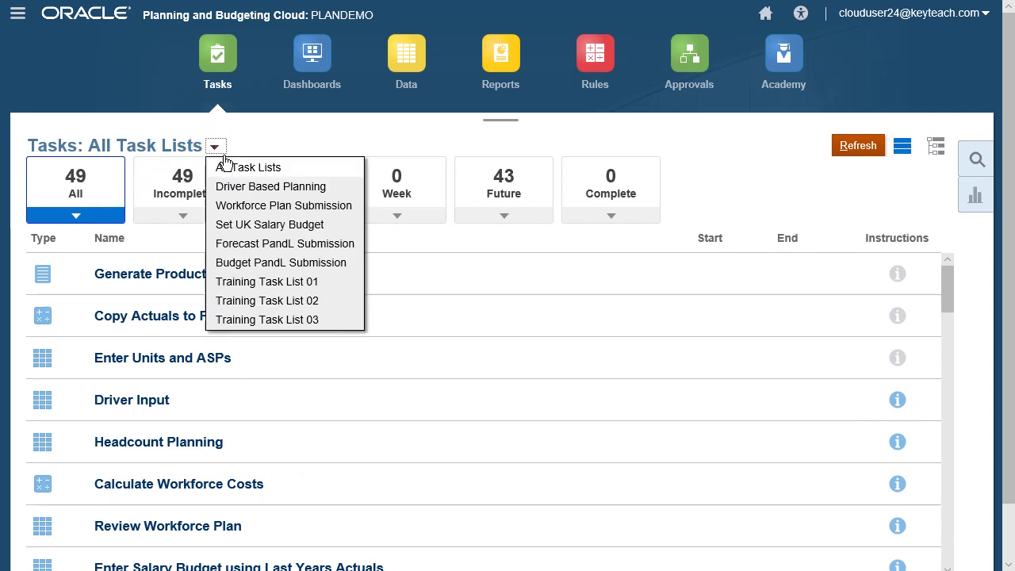
left_click(249, 281)
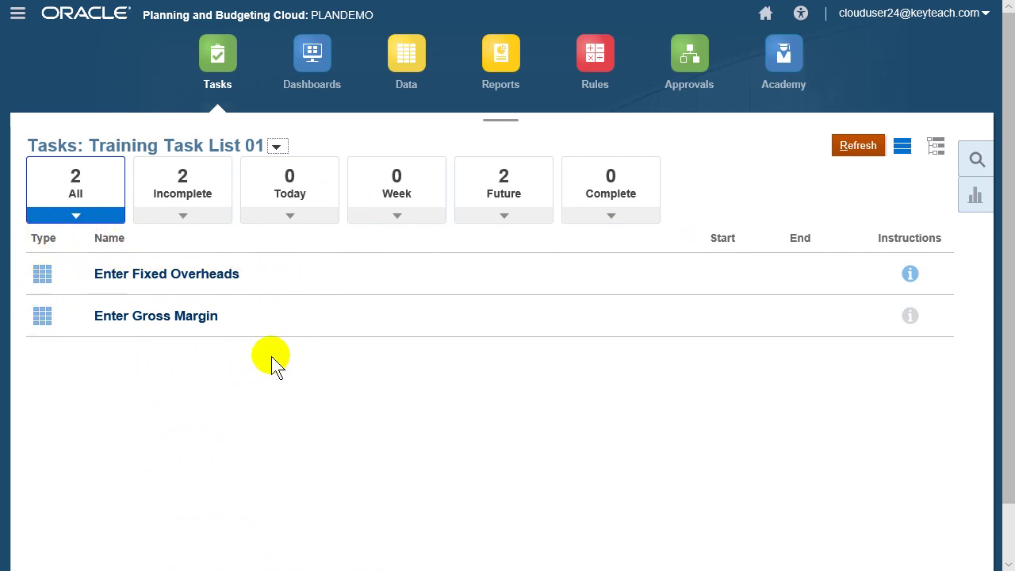
left_click(167, 282)
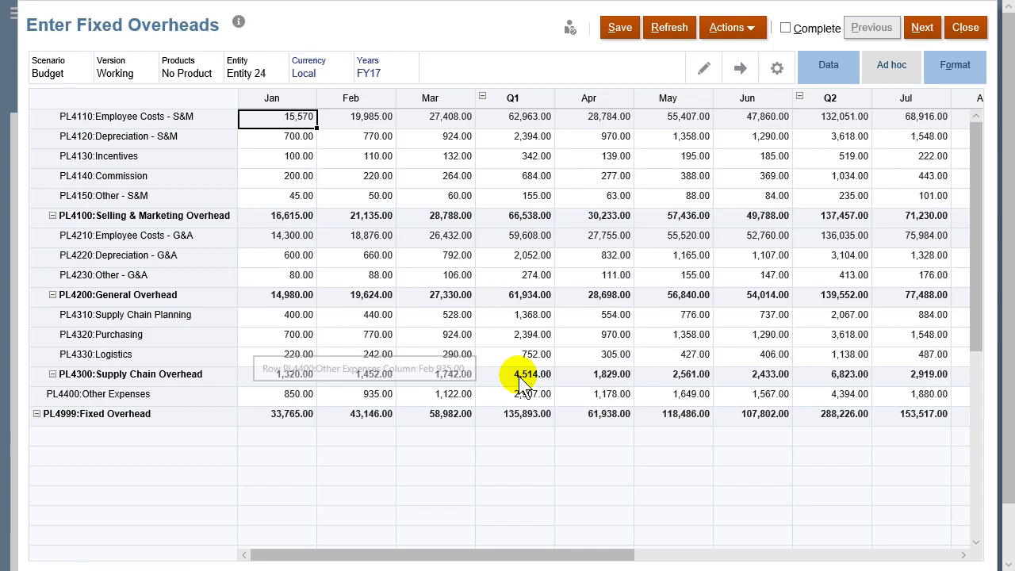
left_click(970, 32)
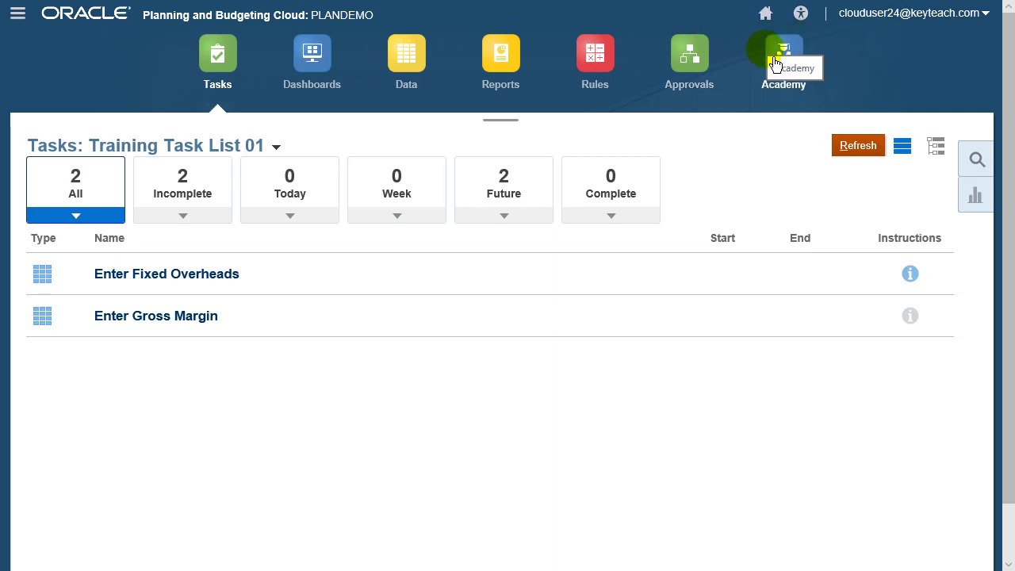
- Open Data Entry and expand Training Forms to list its five forms, including Fixed Overheads - Training
left_click(414, 67)
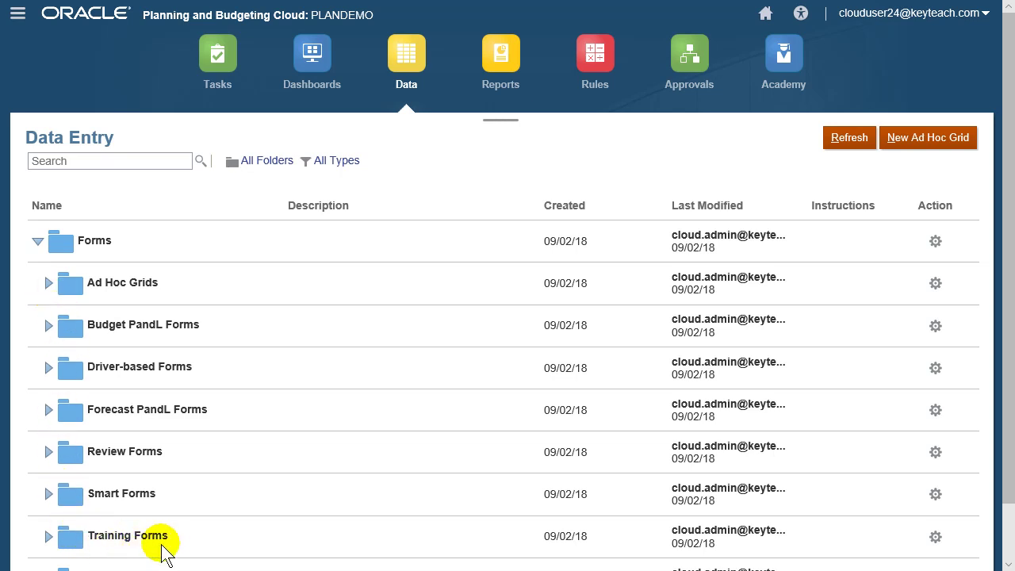
left_click(48, 537)
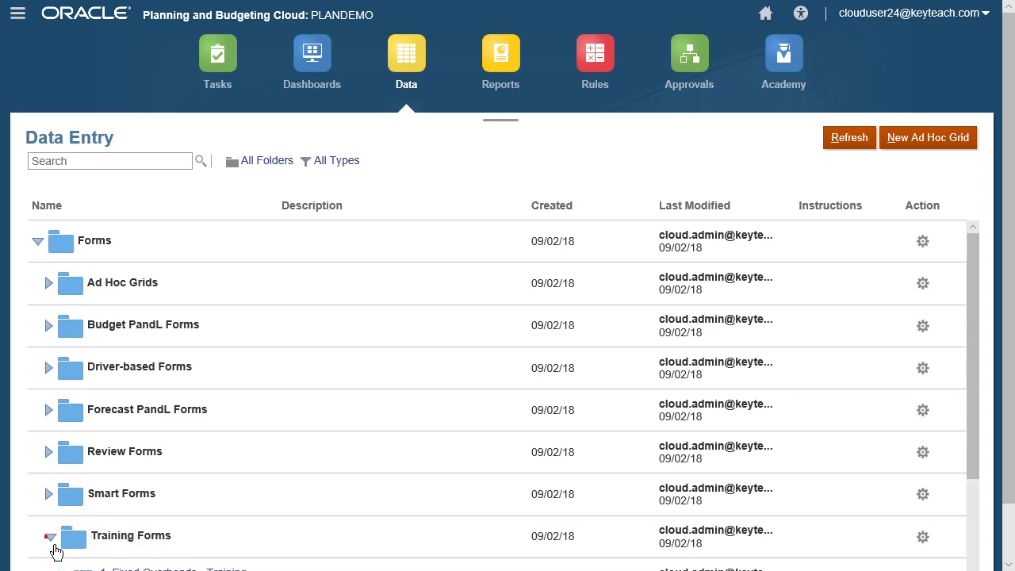
left_click_drag(971, 390, 972, 512)
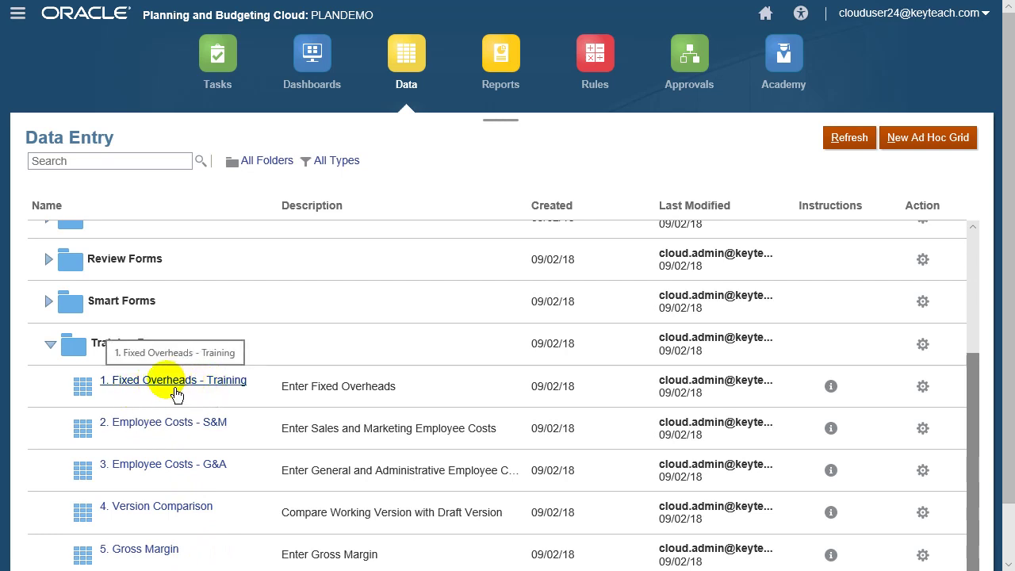
left_click(168, 394)
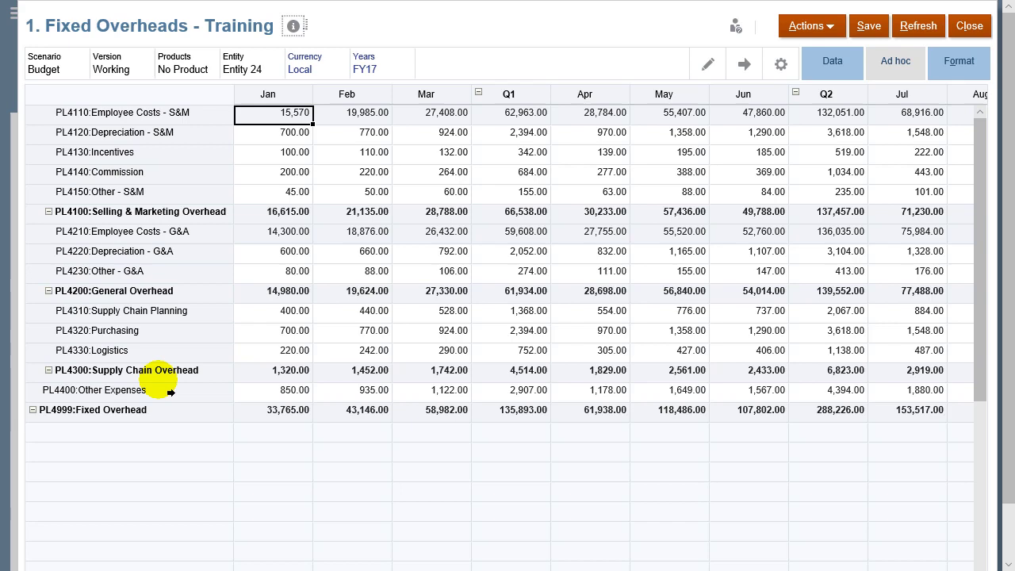
left_click(969, 25)
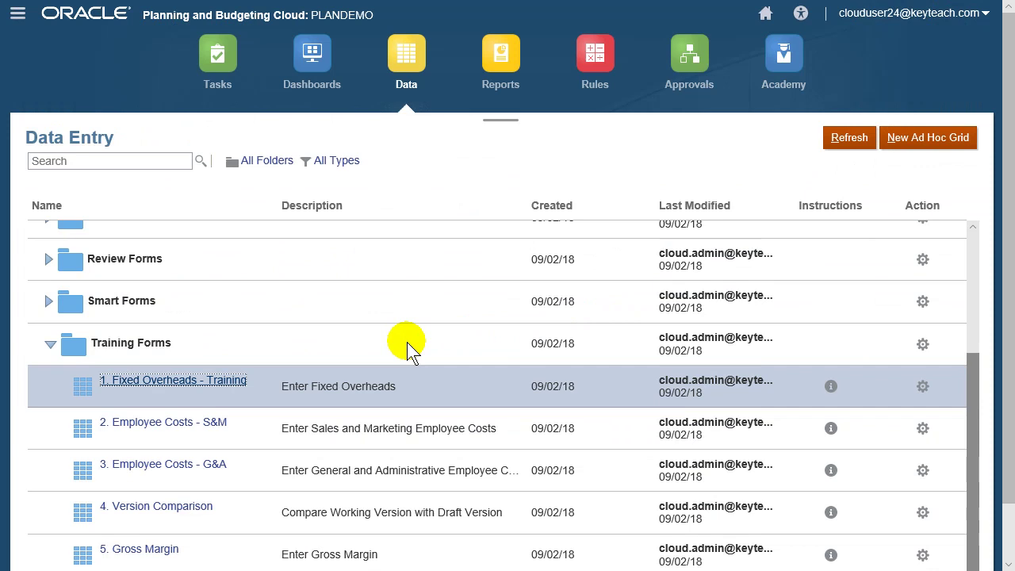
- Go back from the Data Entry page to the home page
left_click(765, 14)
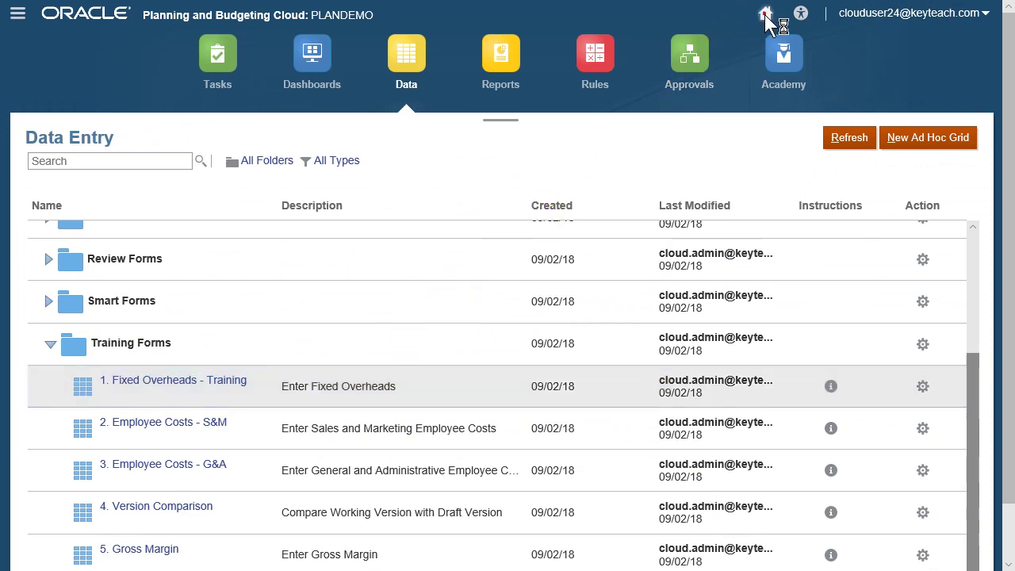